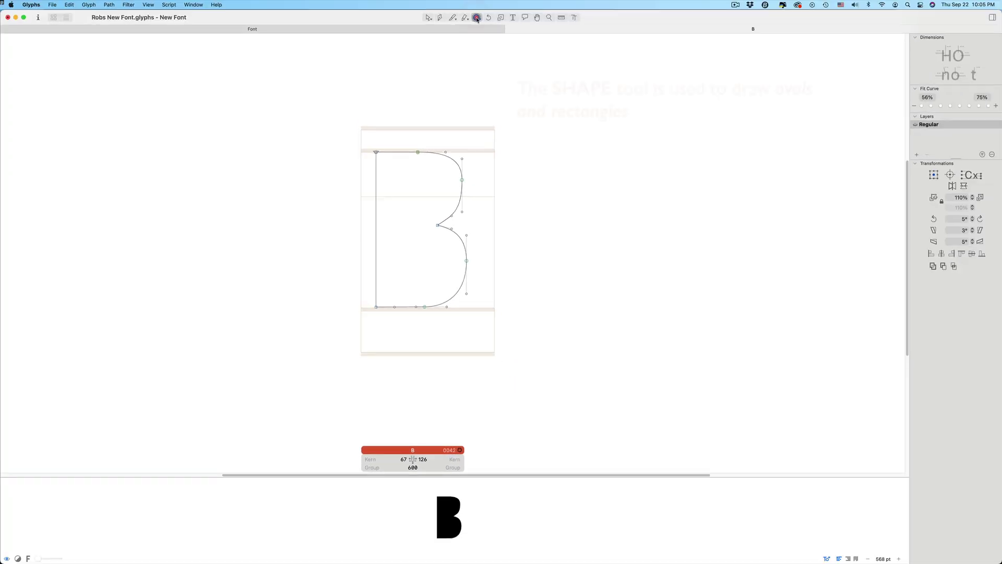
Draw an oval counter inside the B's upper bowl with the Shape tool.
left_click(477, 17)
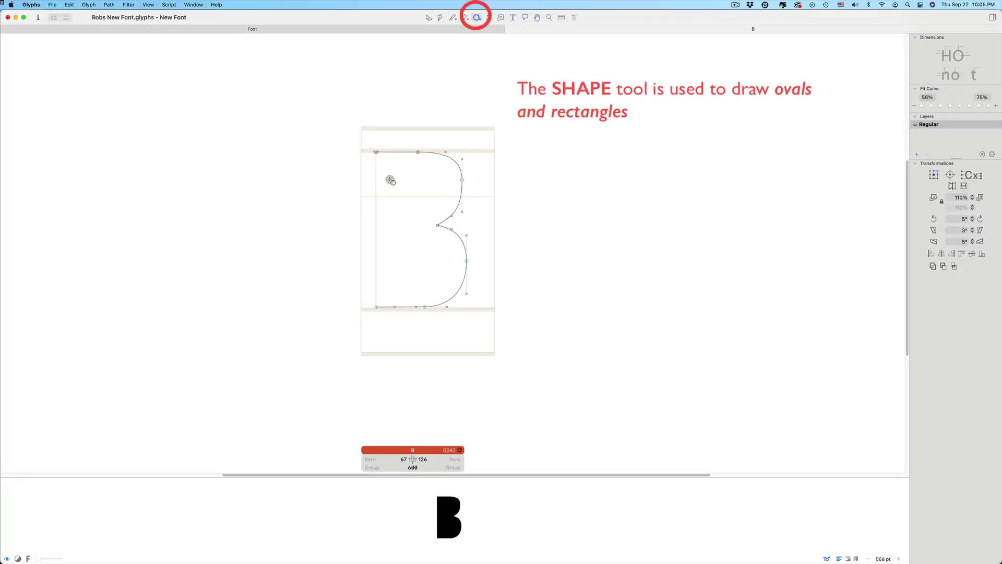
left_click_drag(403, 166, 431, 219)
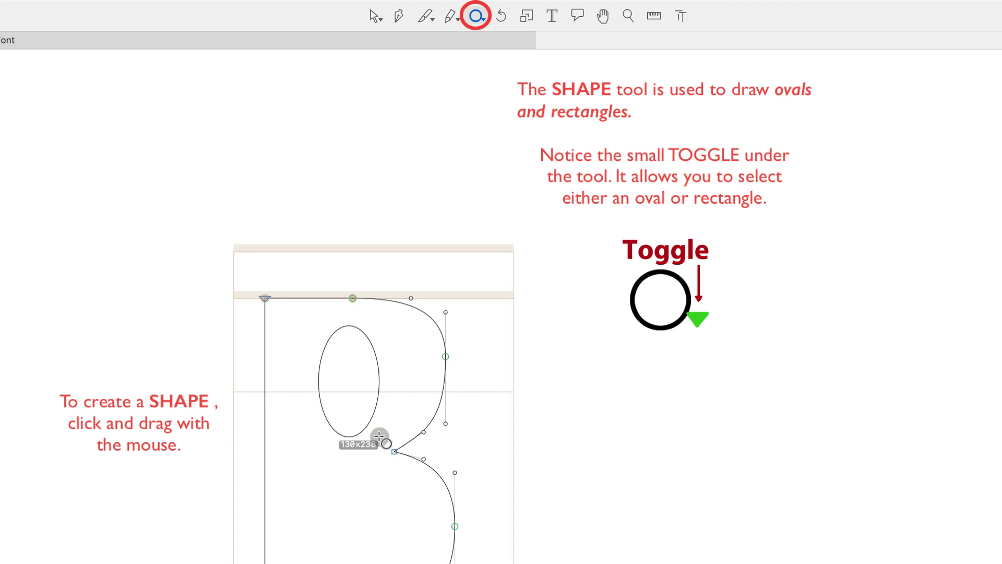
left_click_drag(380, 436, 381, 433)
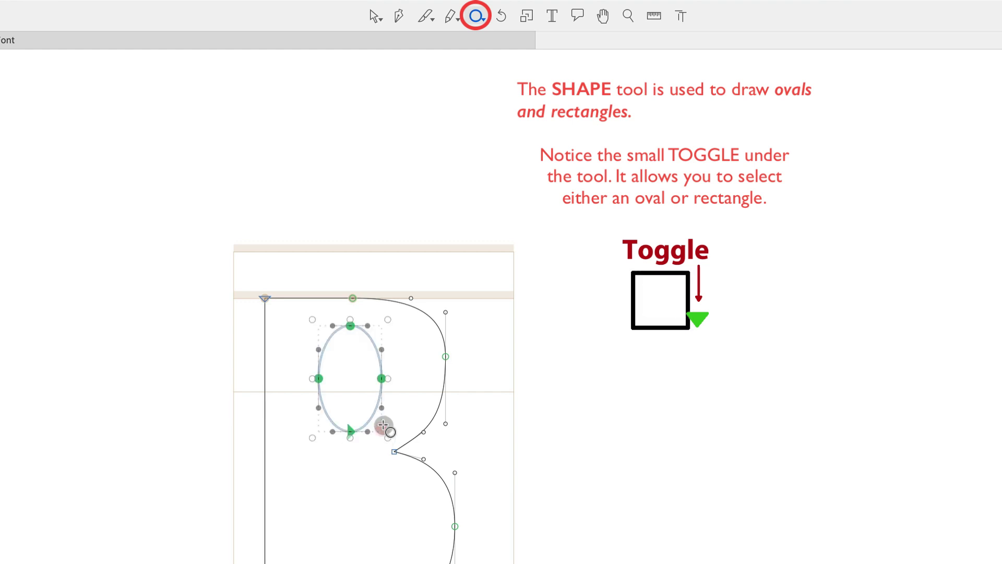
Draw a tall rectangular counter in the lower bowl, then select both counters' start nodes.
left_click(479, 17)
left_click(511, 38)
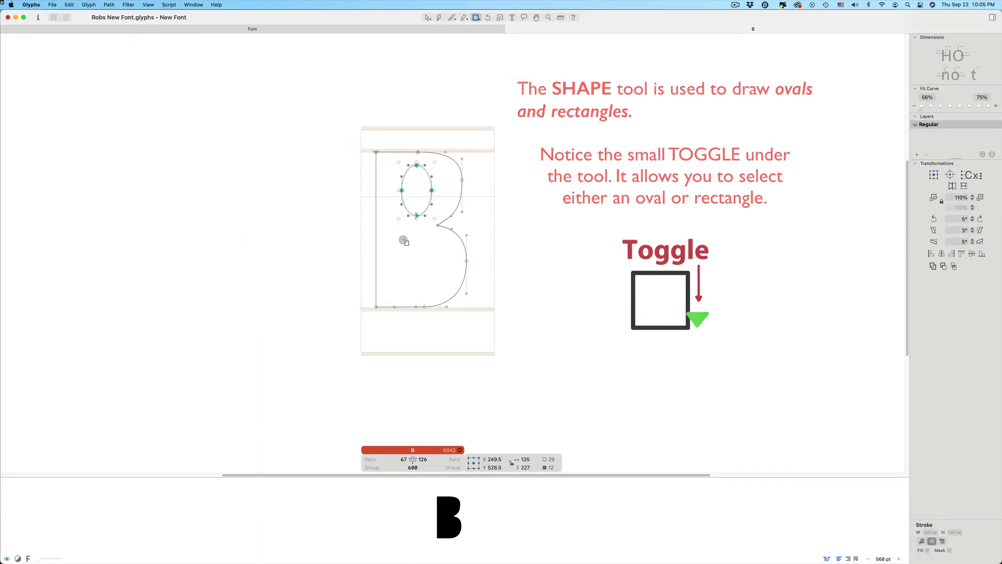
left_click_drag(403, 240, 430, 290)
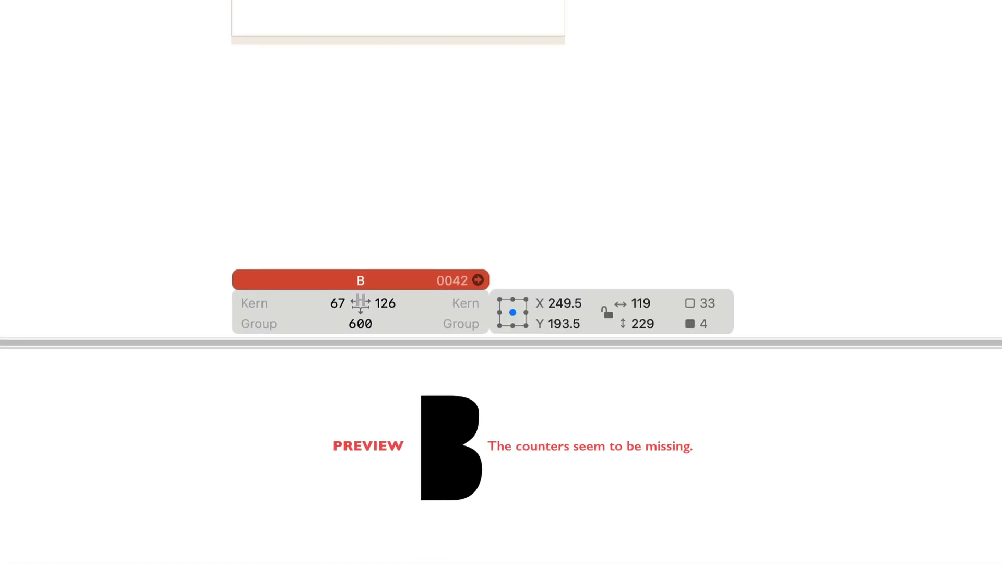
key("Escape")
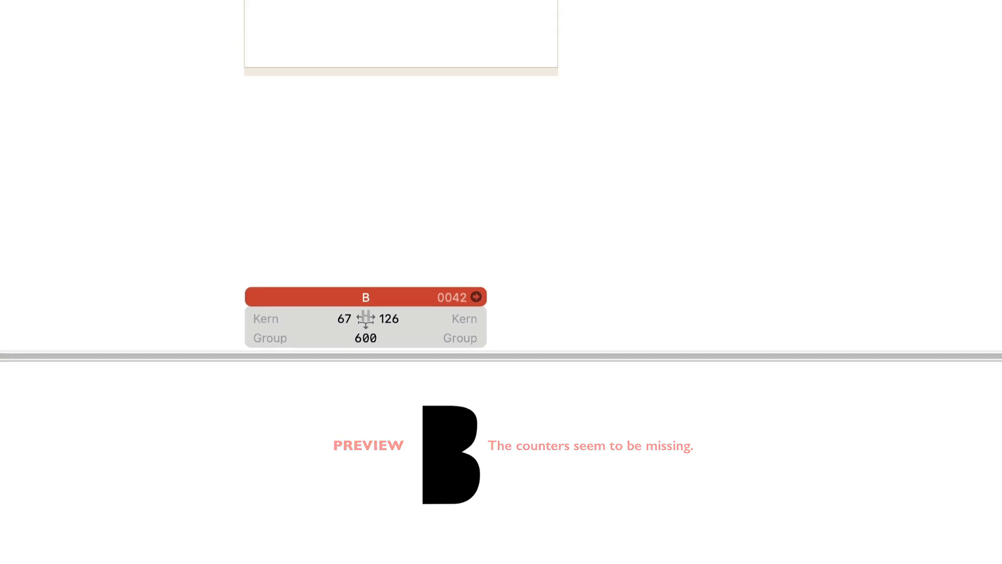
left_click(404, 239)
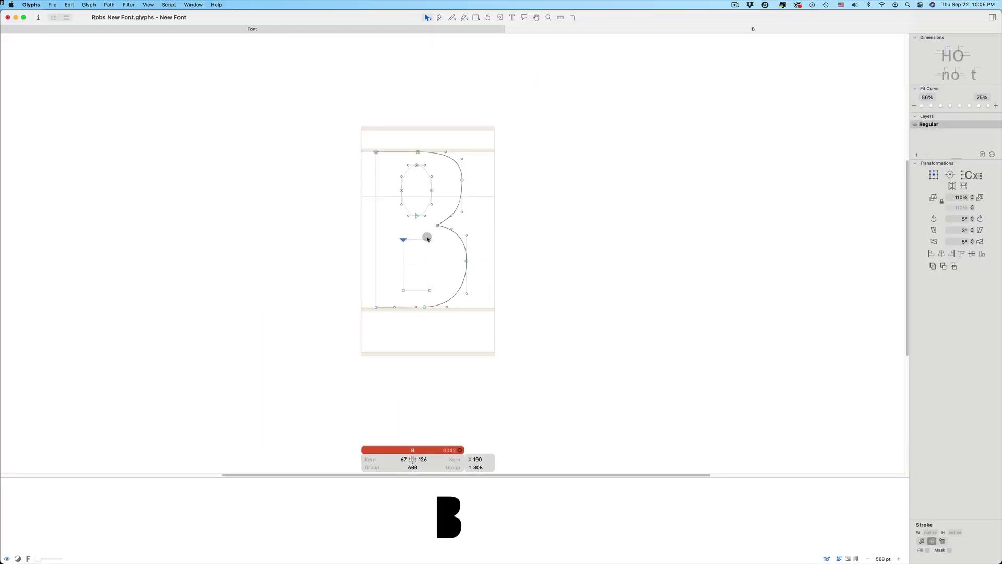
left_click(416, 216)
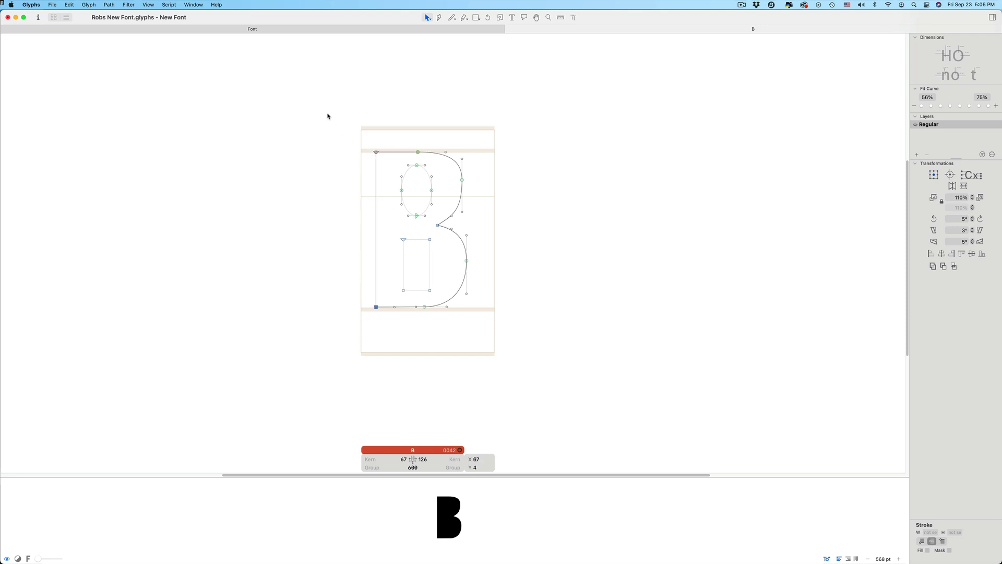
Select all B nodes and apply Path > Correct Path Direction so the counters run clockwise.
left_click_drag(326, 115, 531, 356)
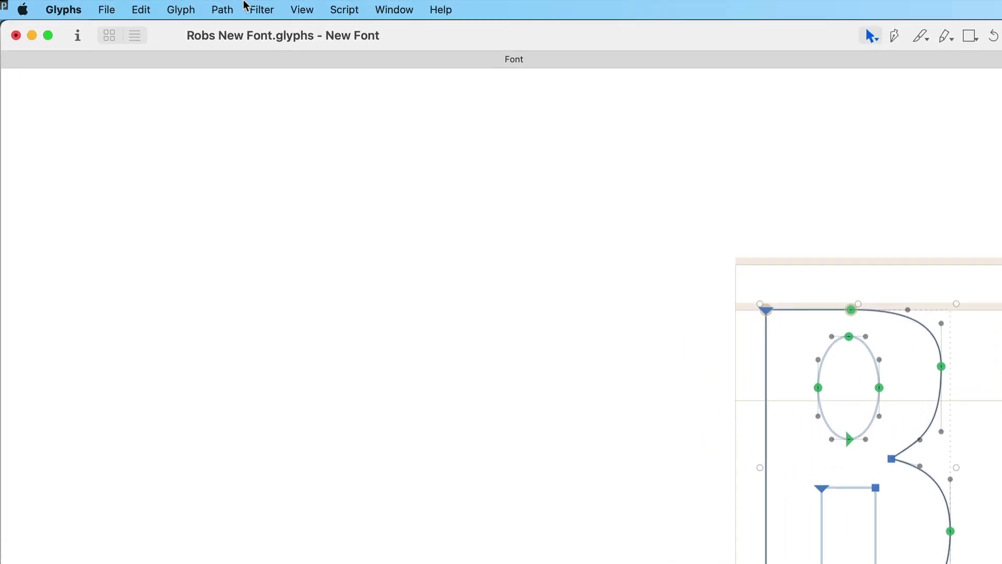
left_click(146, 5)
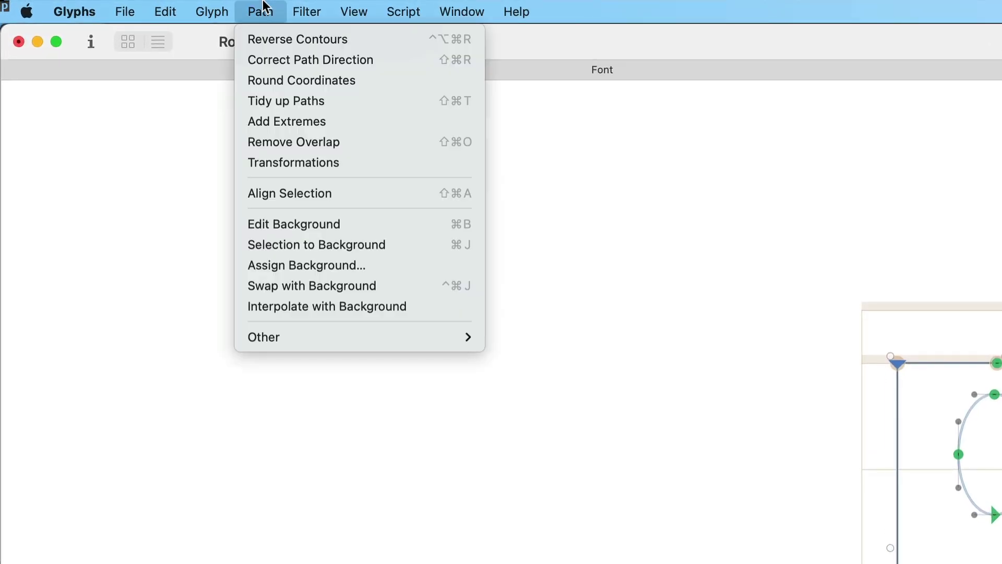
left_click(282, 61)
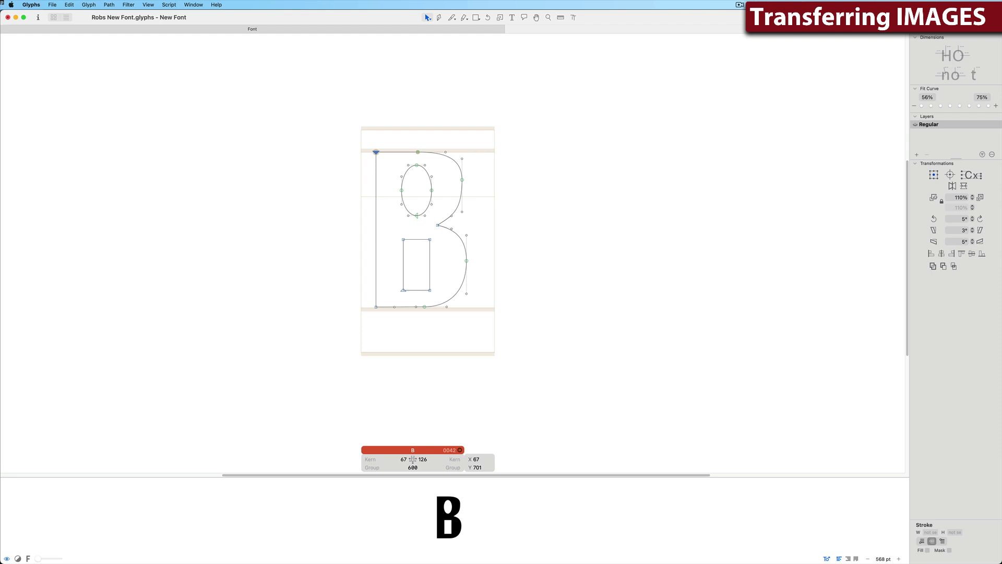
Delete the drawn B outline, then copy the calligraphic B from irish.tif in Preview.
key("super+a")
key("Delete")
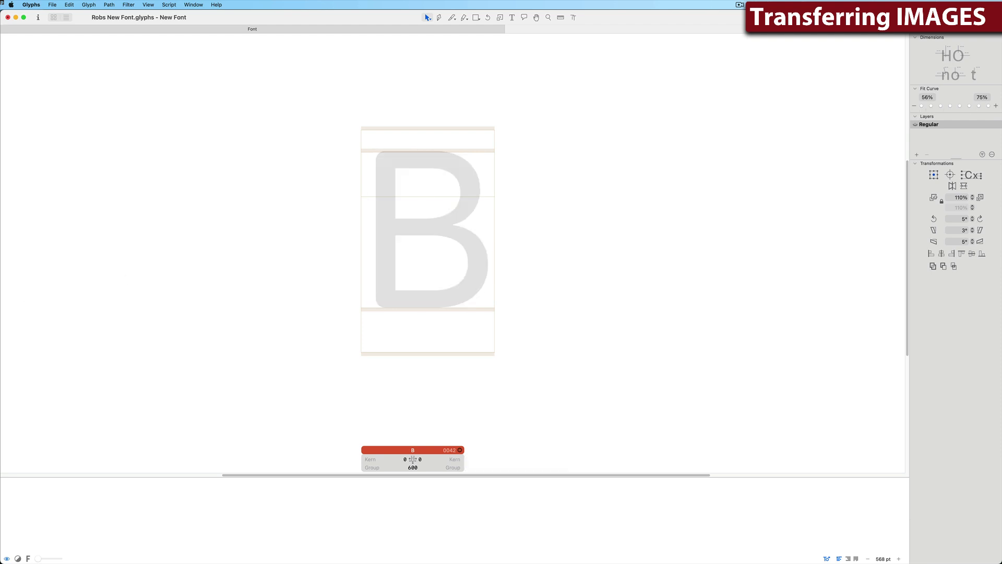
left_click(186, 542)
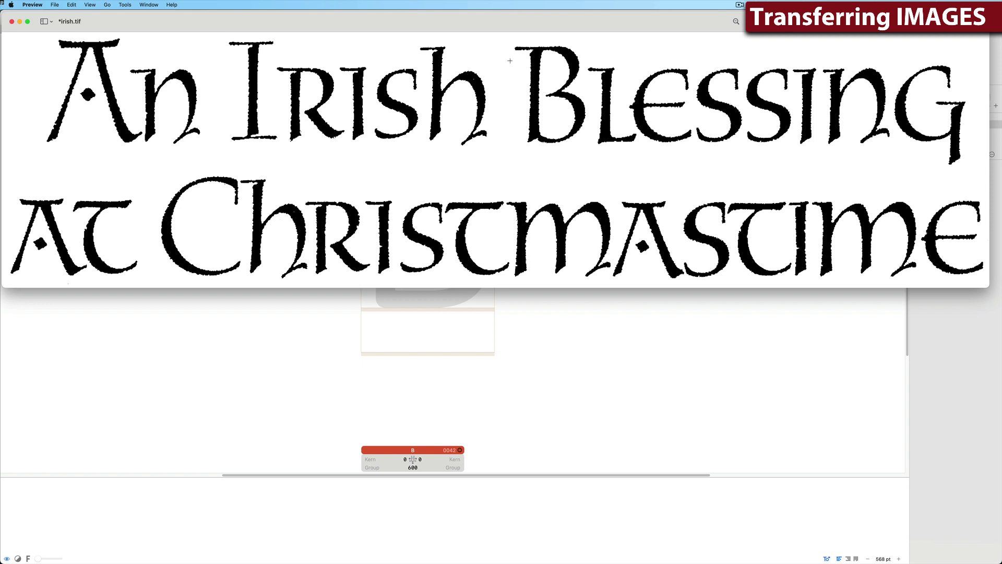
left_click_drag(509, 37, 588, 148)
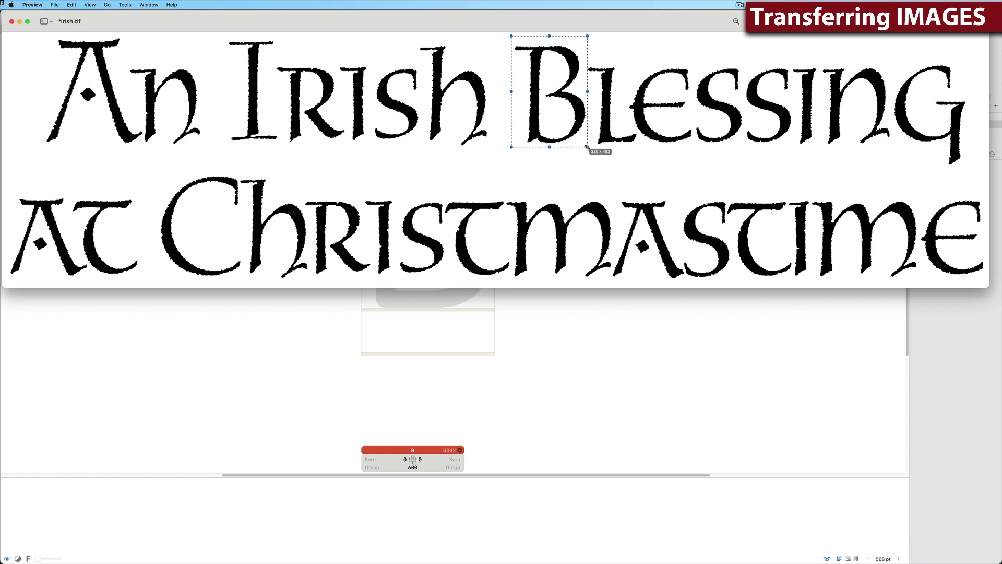
key("super+c")
Paste the calligraphic B image into the glyph and enlarge it to about 161% over the metrics box.
left_click(495, 321)
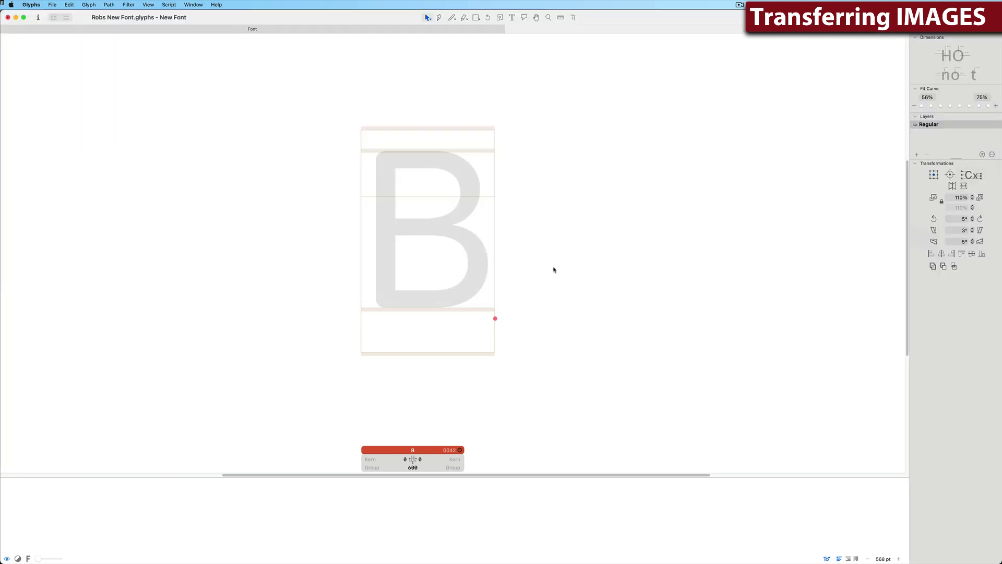
key("super+v")
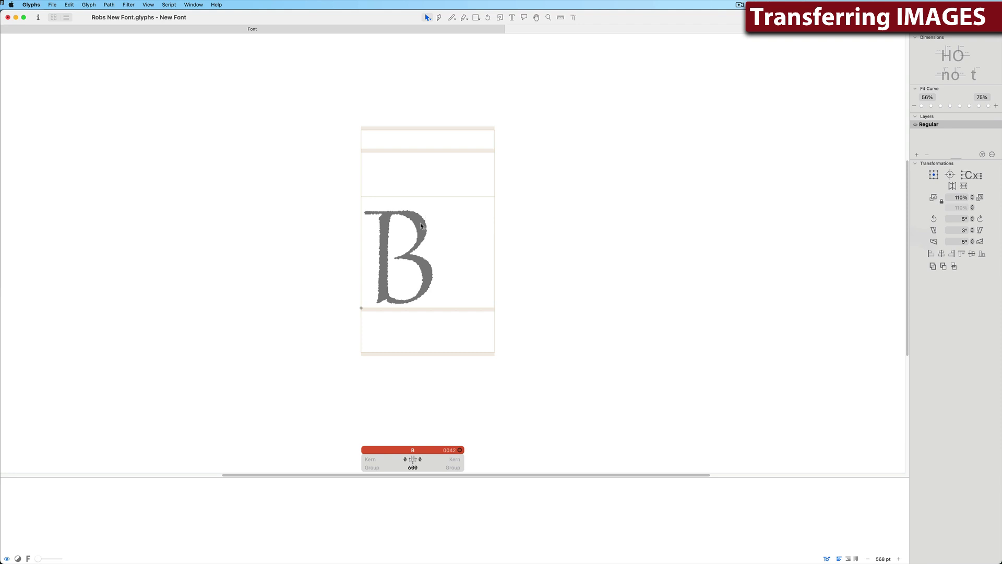
left_click(421, 226)
left_click_drag(438, 197, 472, 176)
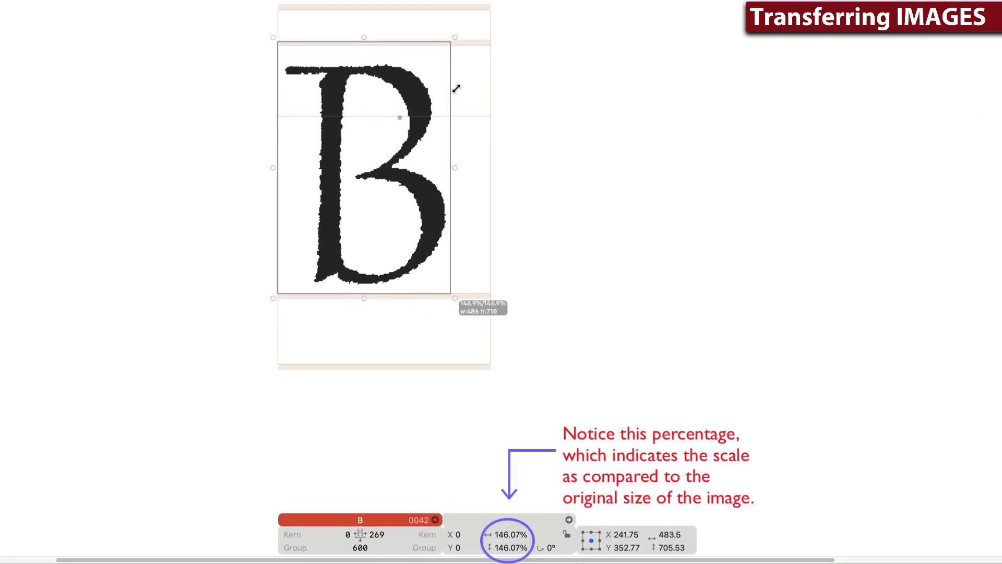
left_click_drag(456, 89, 471, 84)
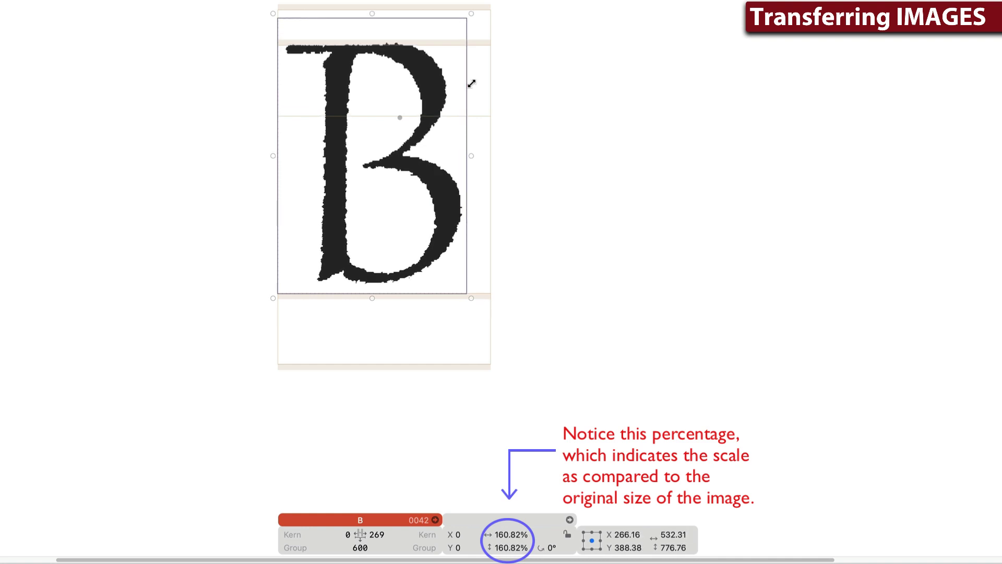
left_click(448, 55)
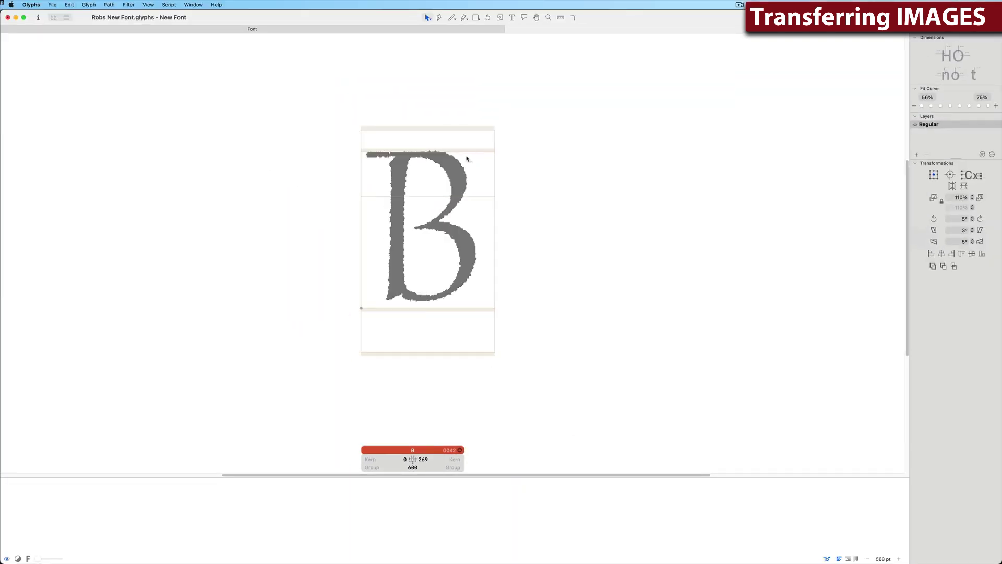
left_click(456, 172)
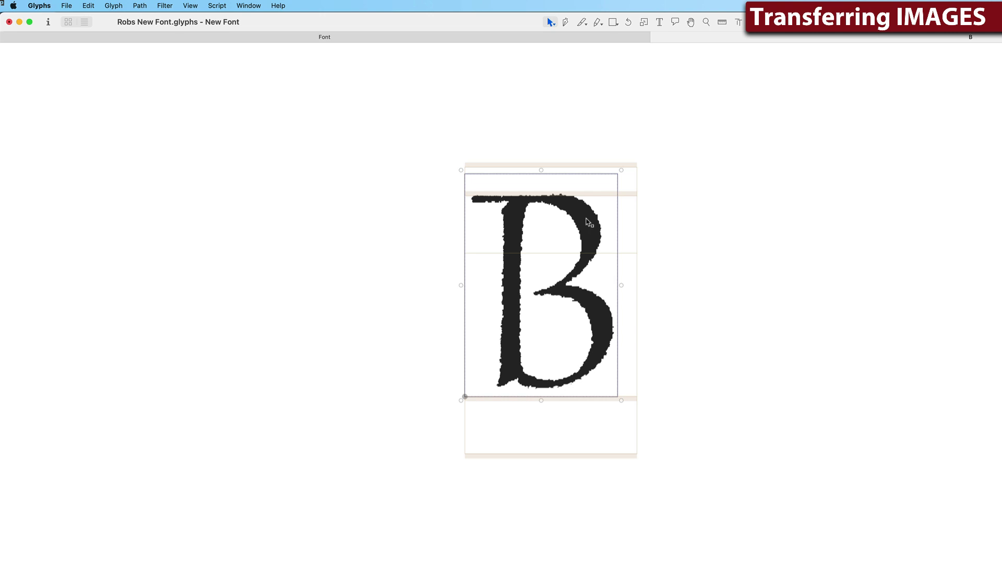
Trace the B image with Filter > Trace Image using the default Potrace settings.
left_click(147, 4)
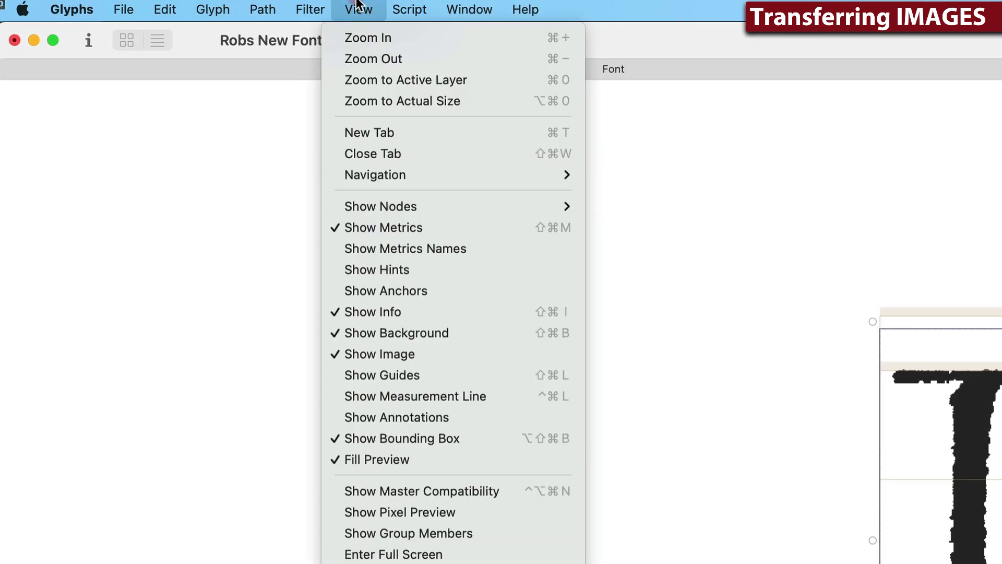
mouse_move(310, 10)
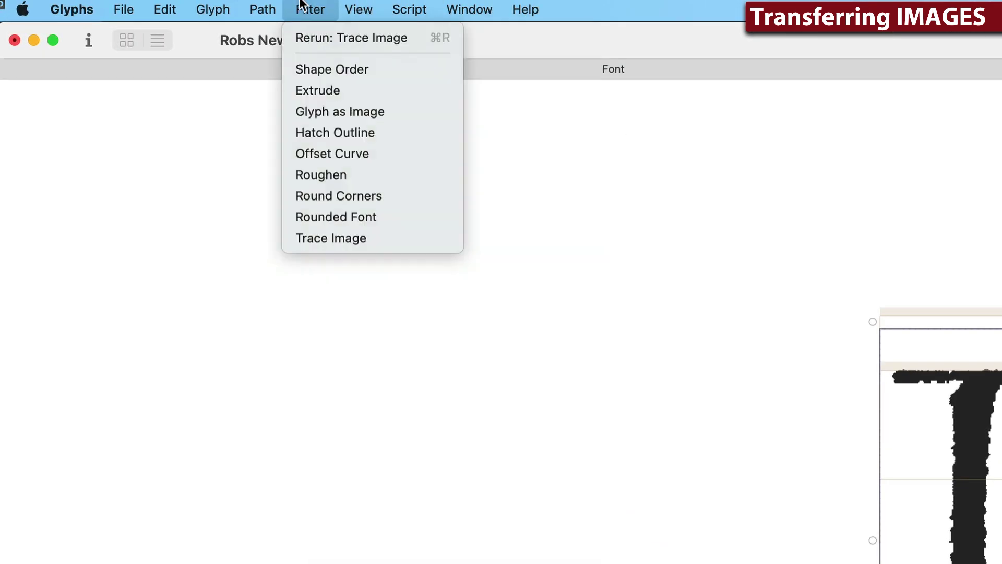
left_click(361, 238)
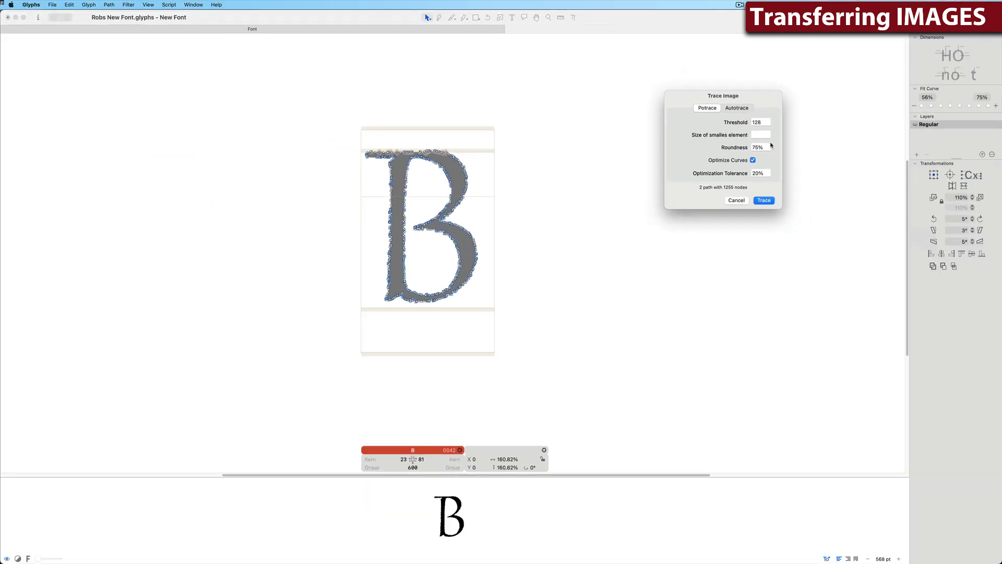
left_click(764, 200)
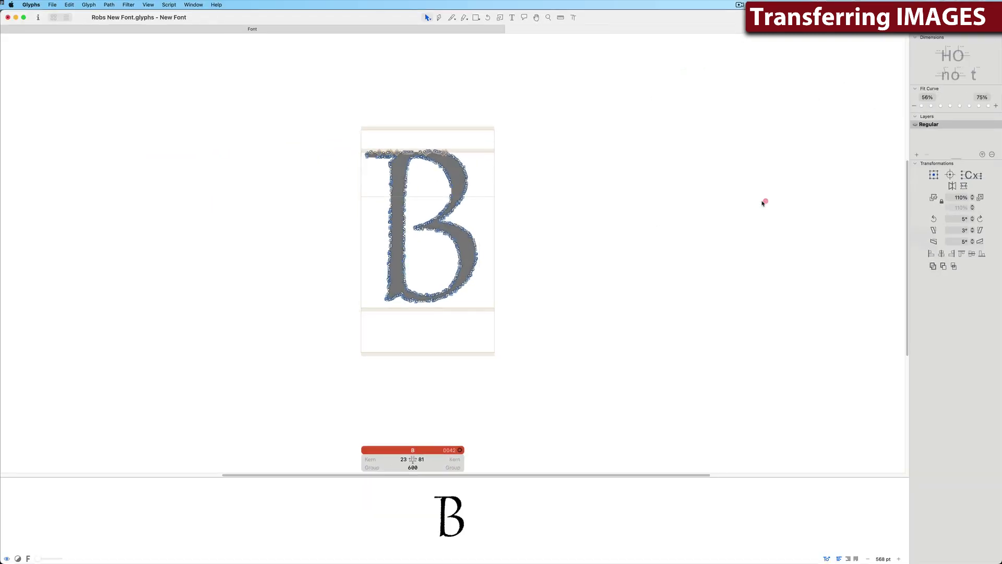
key("super+a")
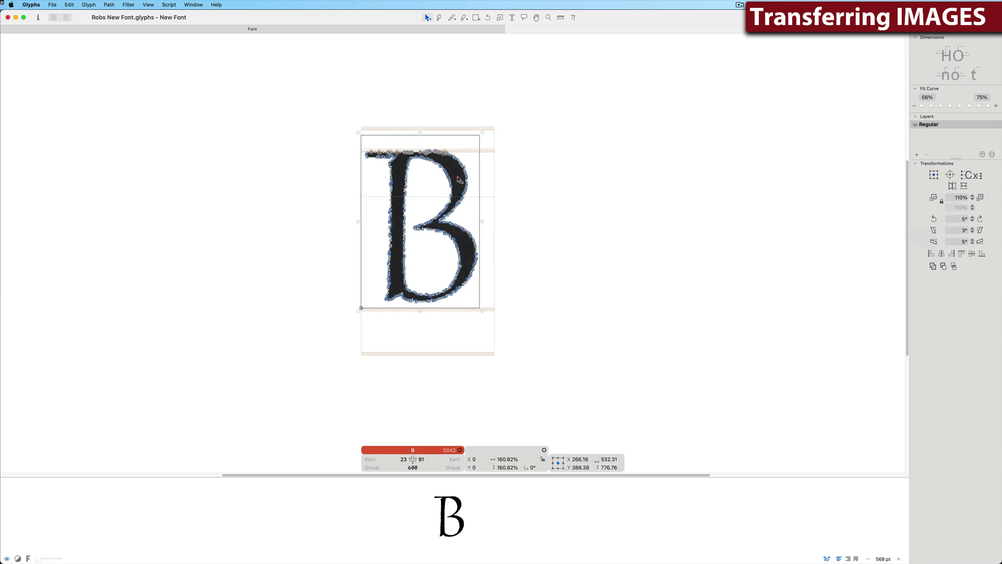
left_click(541, 213)
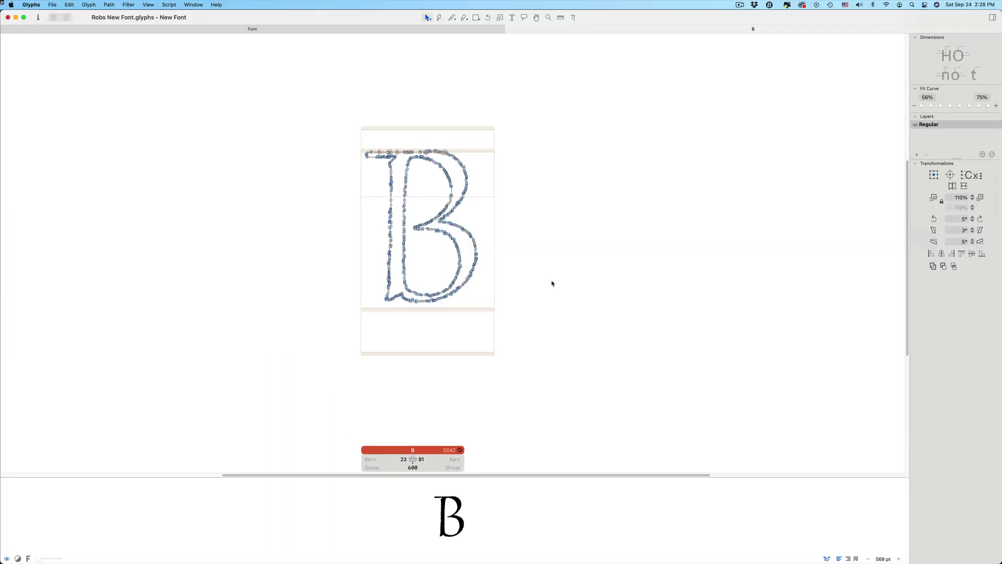
Nudge the traced B down and set both sidebearings to 40, giving a 576 advance width.
key("super+a")
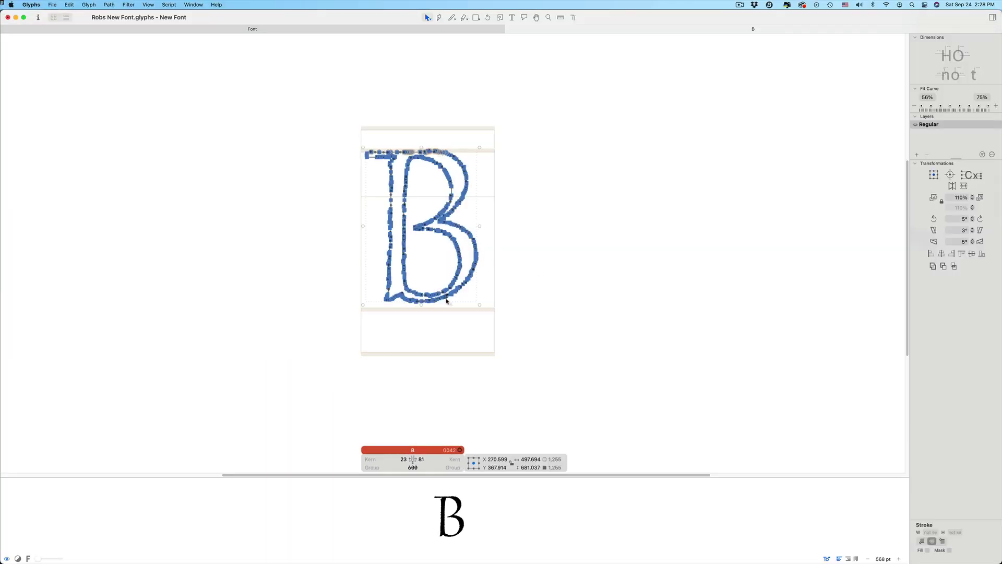
left_click_drag(446, 301, 447, 307)
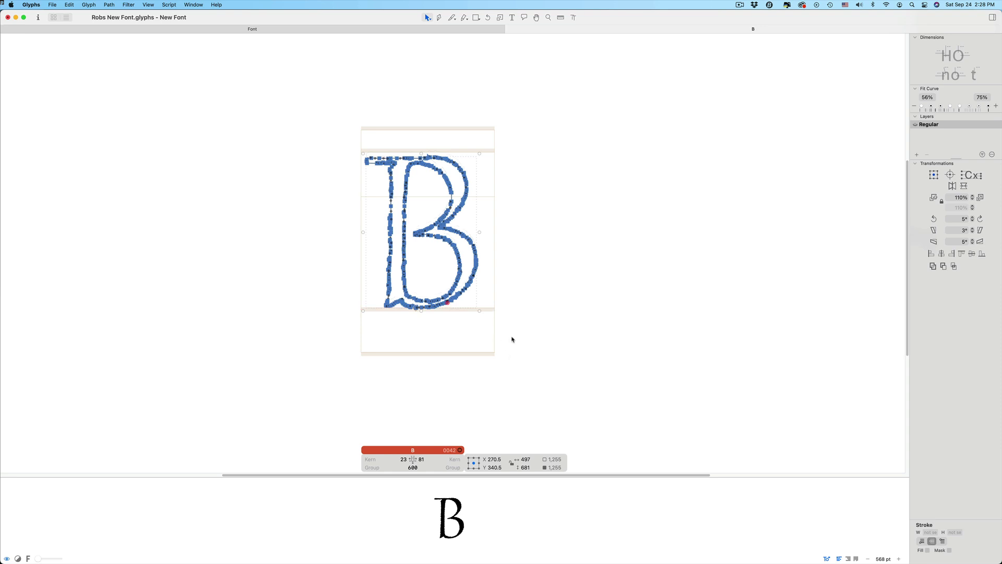
left_click(405, 459)
type("40")
key("Tab")
type("40")
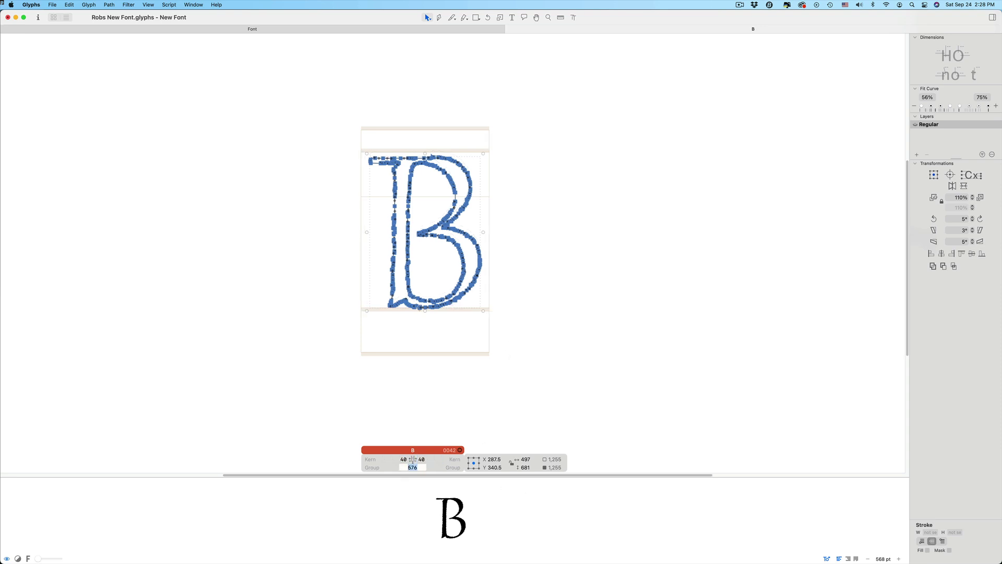
key("Tab")
left_click(612, 310)
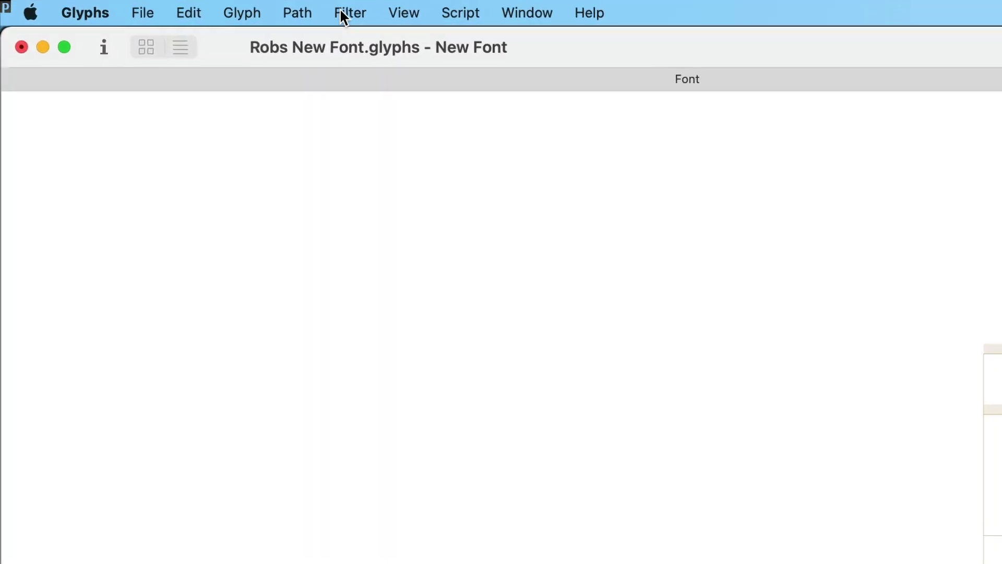
Open Window > Plugin Manager and filter its list by 'trace'.
left_click(285, 11)
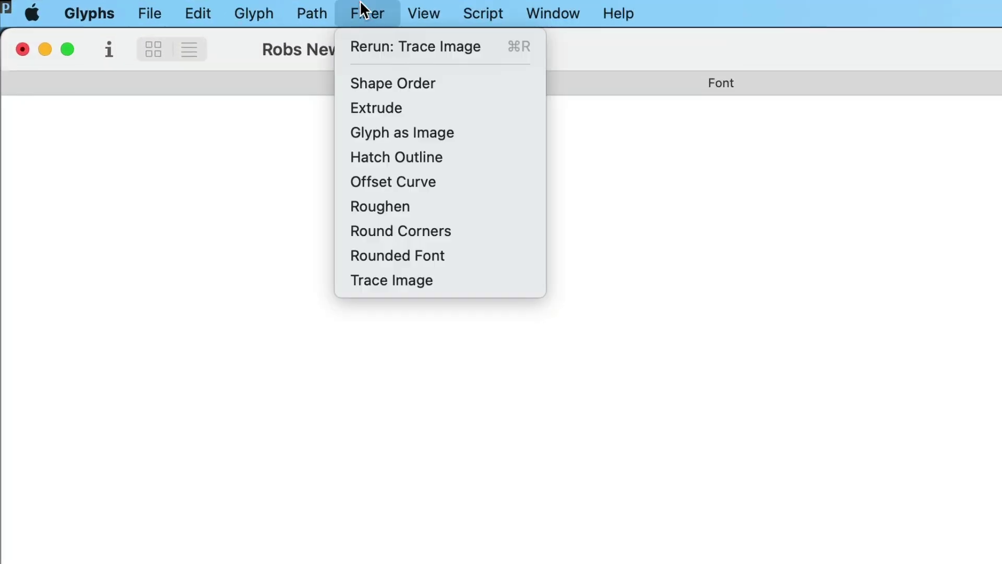
left_click(432, 282)
left_click(551, 11)
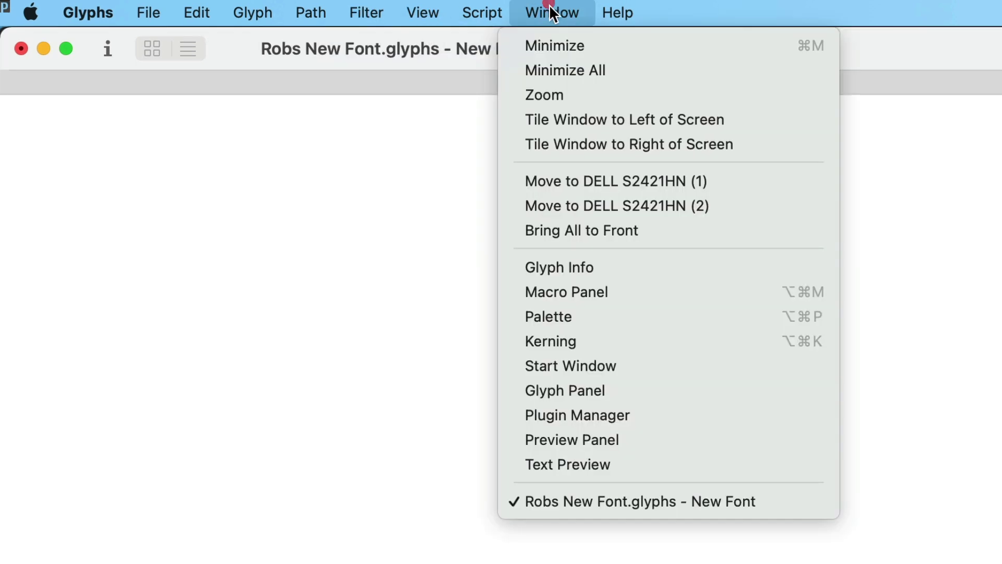
left_click(541, 417)
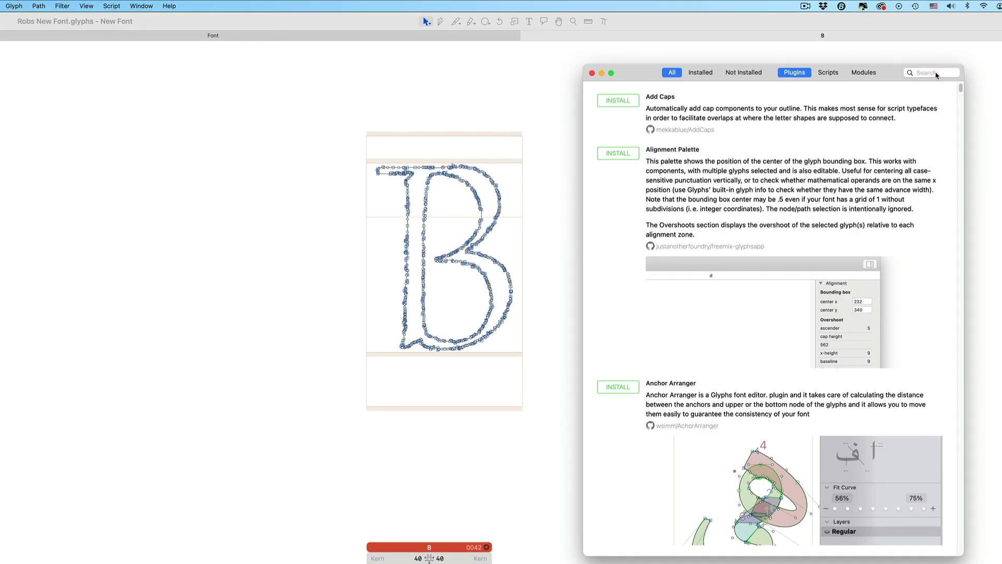
left_click(936, 75)
type("trace")
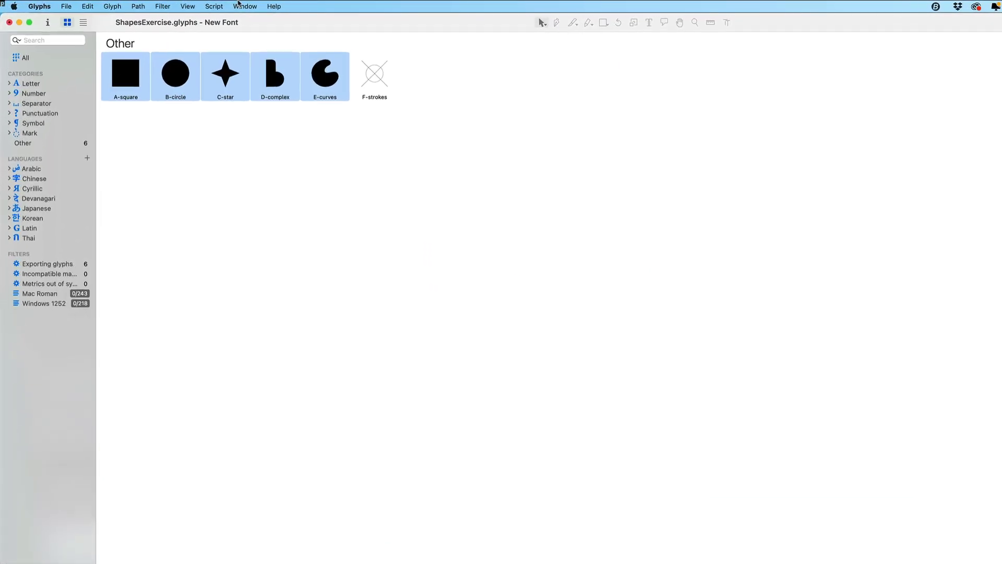
Browse the Script > mekkablue submenus such as App, Font Info, Paths and Test.
left_click(180, 5)
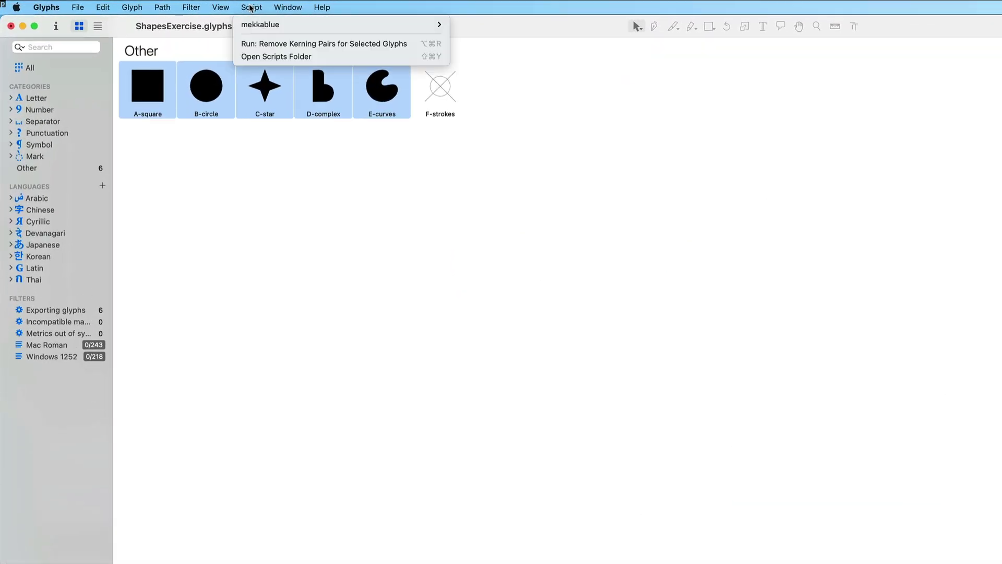
mouse_move(301, 28)
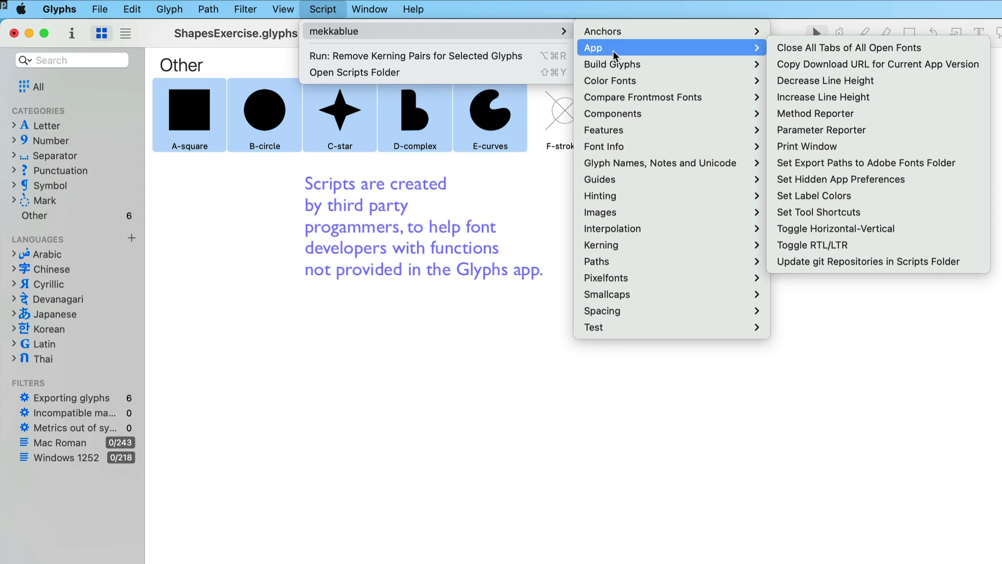
mouse_move(548, 57)
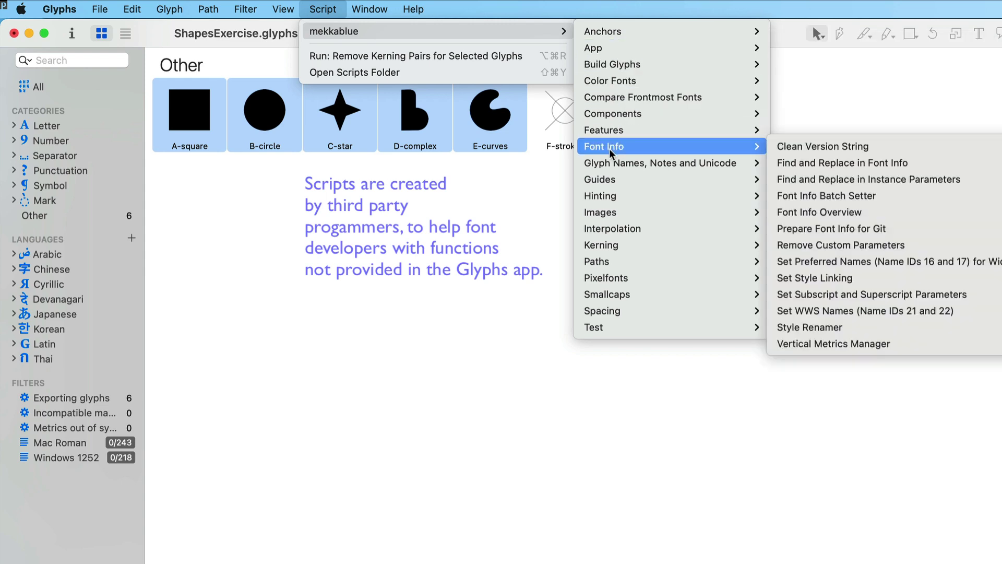
mouse_move(613, 183)
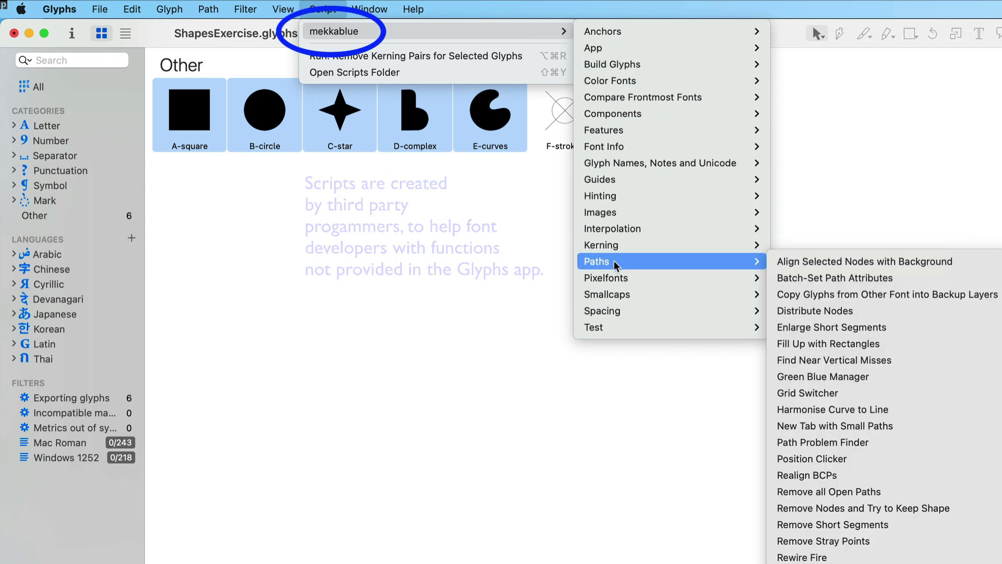
mouse_move(617, 280)
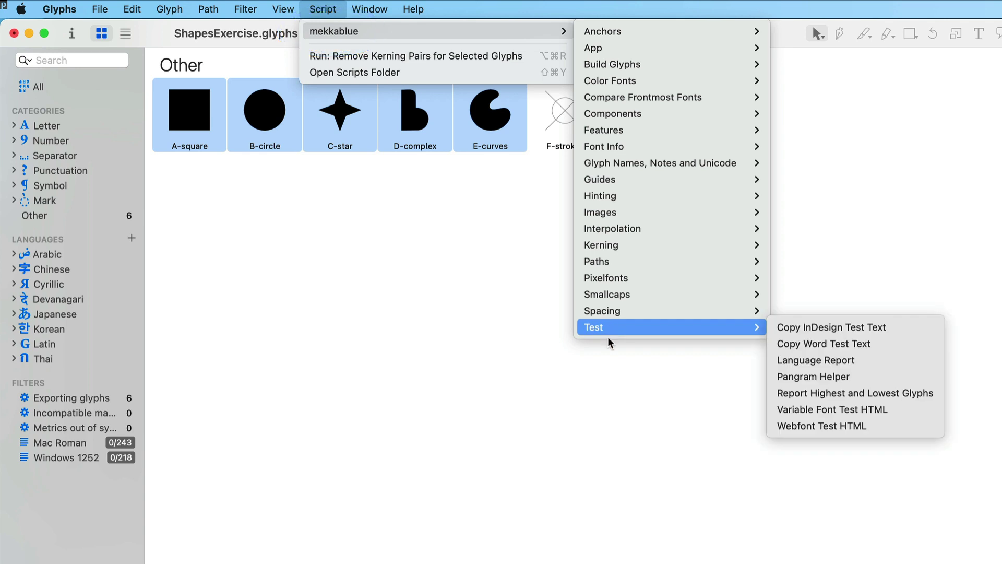